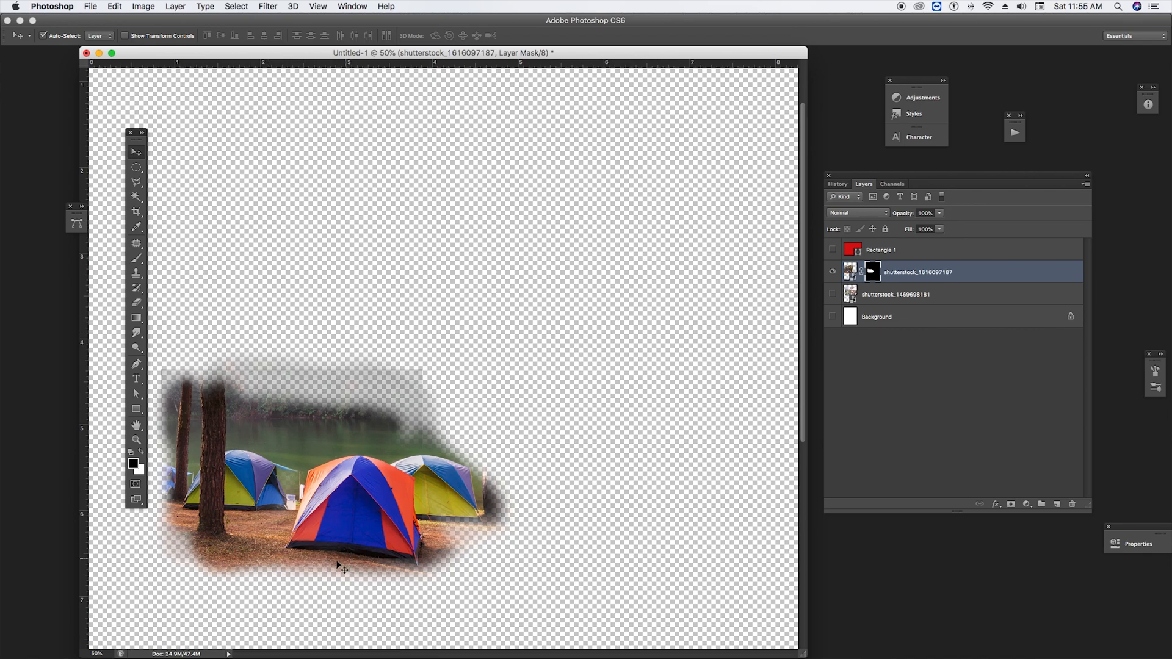
# Trace the bottom edge of the orange and blue tent with a Pen tool path from its front-left to front-right corner
pyautogui.click(324, 562)
pyautogui.click(324, 562)
pyautogui.moveTo(560, 268); pyautogui.dragTo(352, 544)
pyautogui.moveTo(352, 287); pyautogui.dragTo(479, 382)
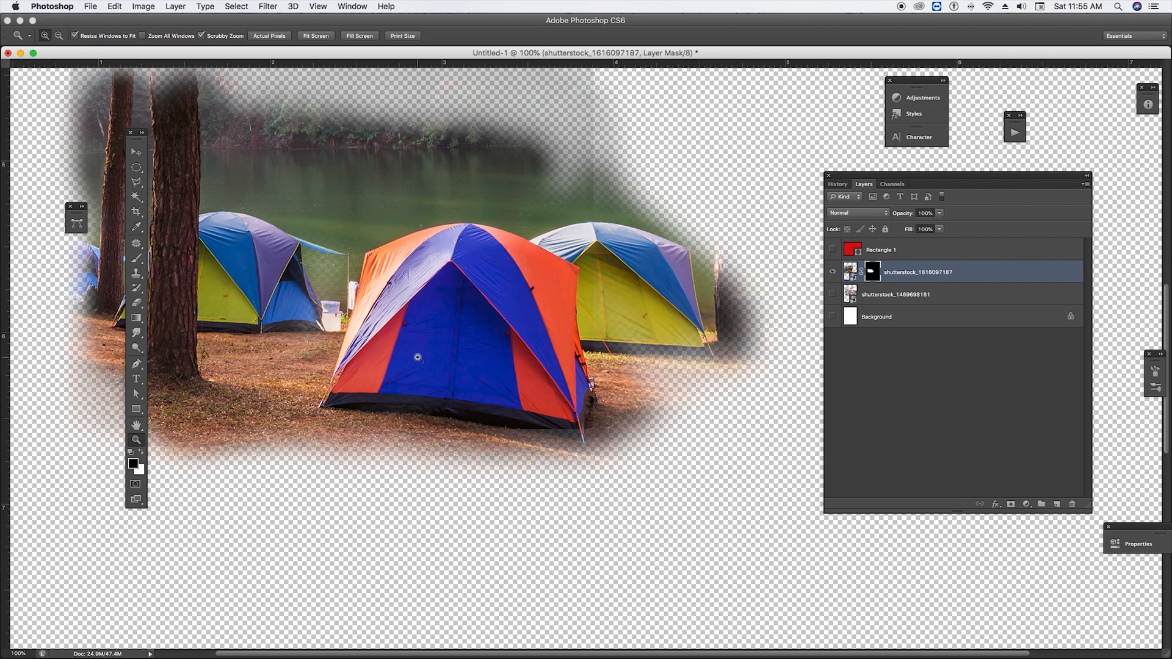
pyautogui.click(426, 336)
pyautogui.moveTo(475, 343); pyautogui.dragTo(338, 324)
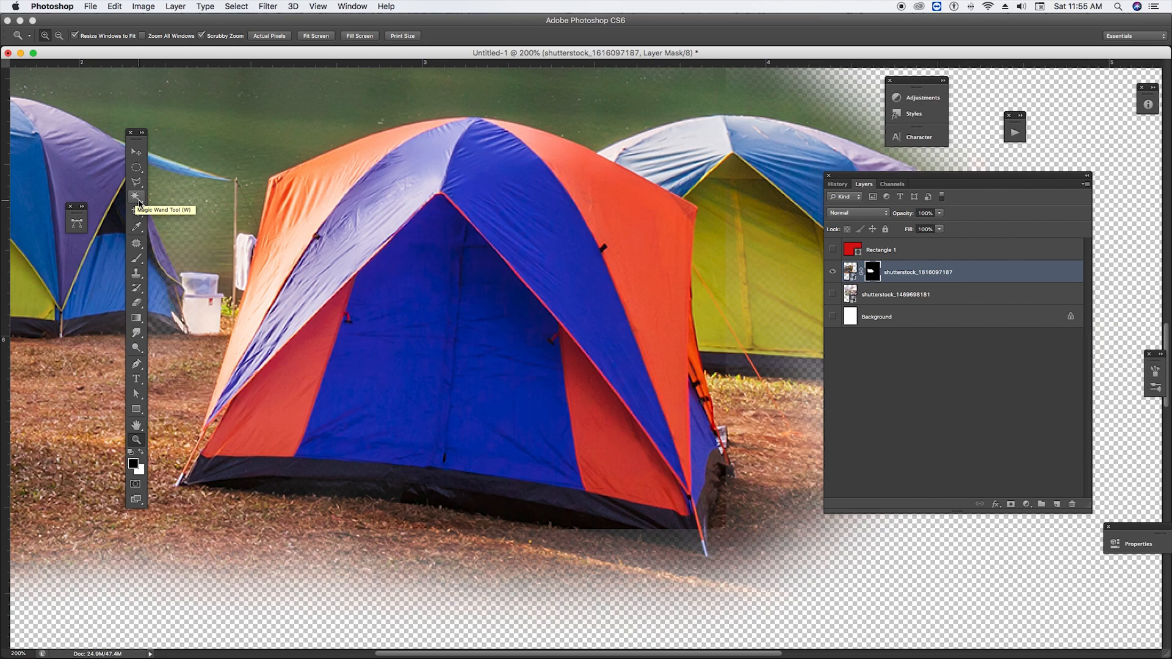
pyautogui.click(137, 365)
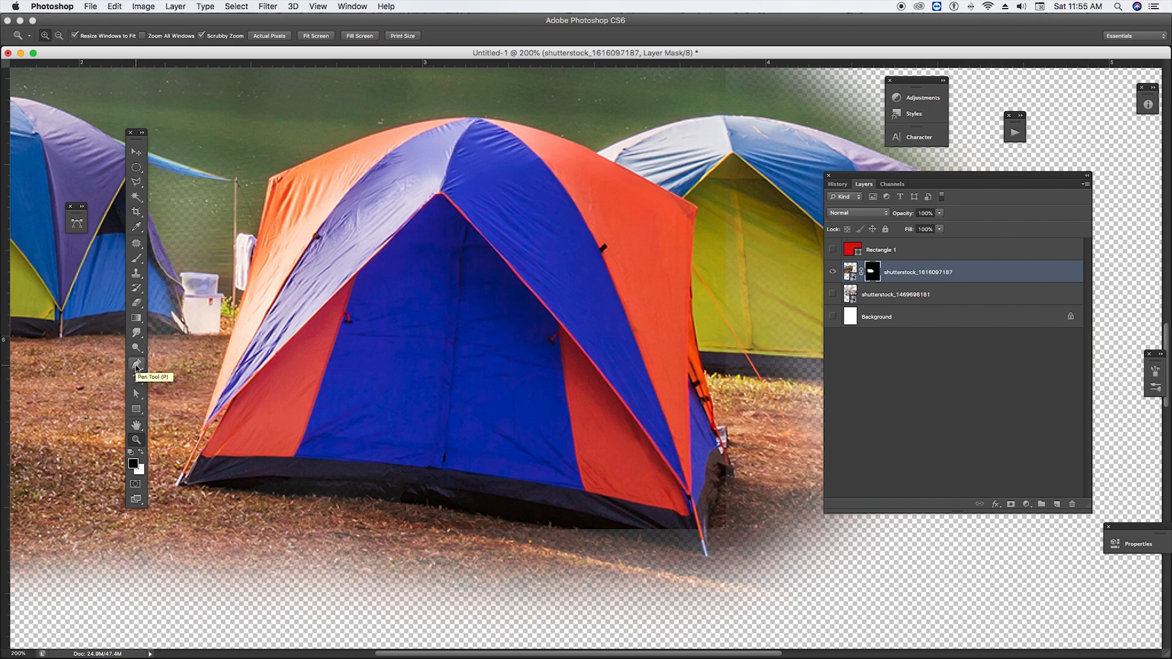
pyautogui.click(135, 366)
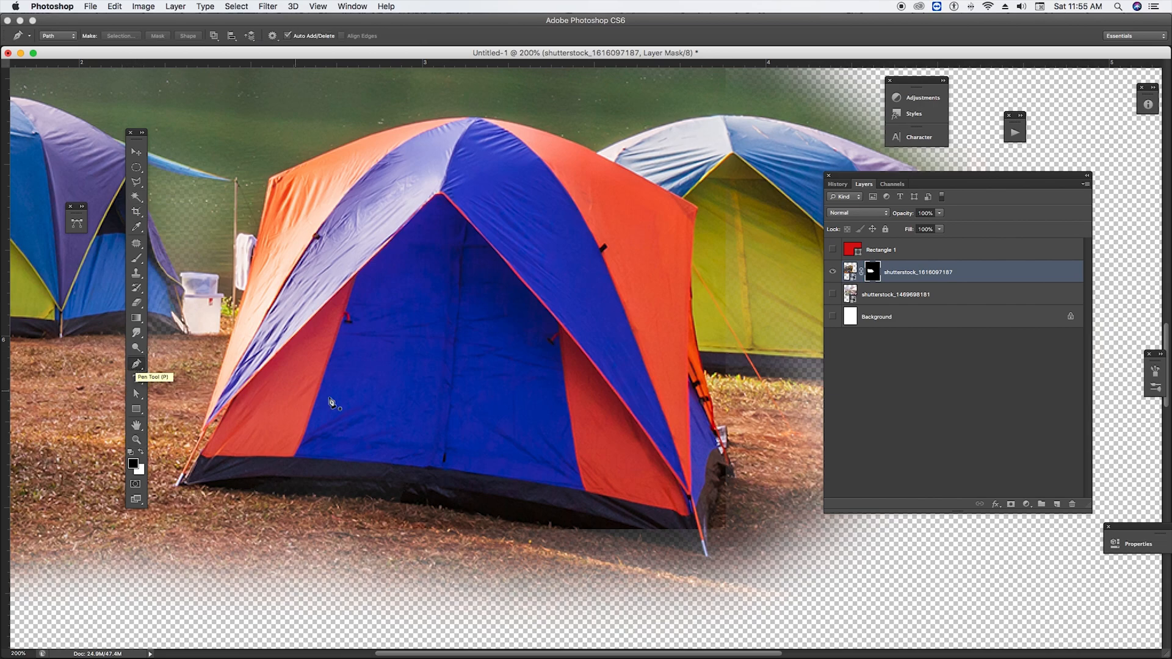
pyautogui.click(187, 486)
pyautogui.moveTo(314, 494); pyautogui.dragTo(343, 496)
pyautogui.moveTo(453, 510); pyautogui.dragTo(493, 518)
pyautogui.moveTo(591, 531); pyautogui.dragTo(610, 531)
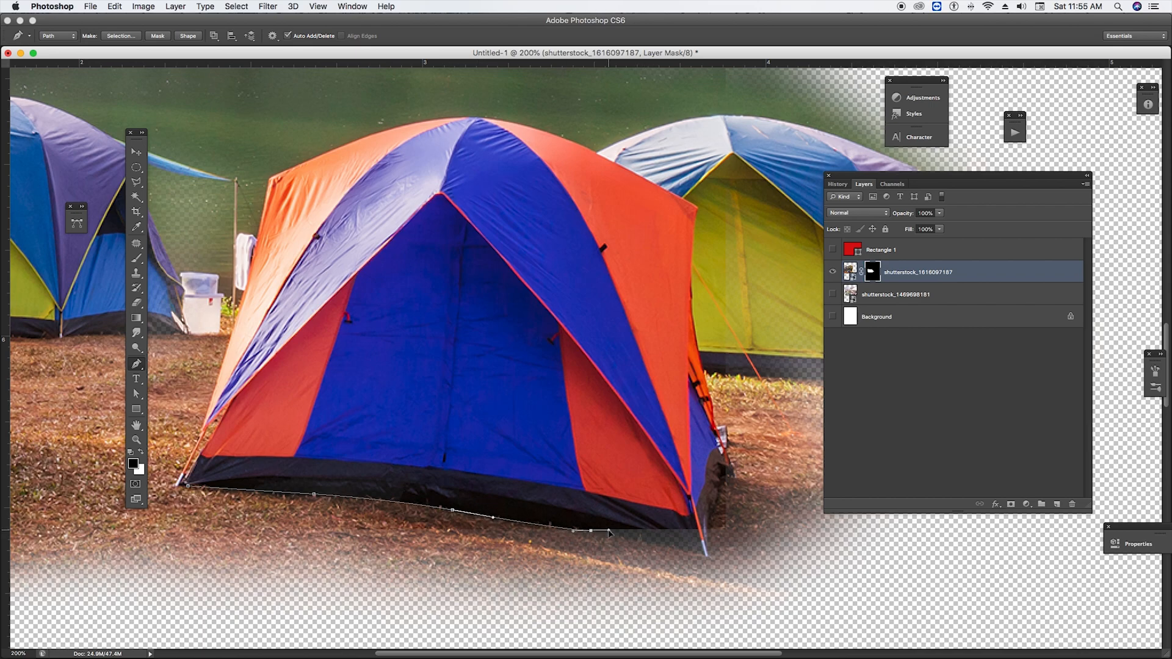
pyautogui.click(698, 531)
# Continue the pen path up the tent's right side and over the roof to its peak
pyautogui.moveTo(715, 503); pyautogui.dragTo(726, 489)
pyautogui.click(729, 474)
pyautogui.click(731, 465)
pyautogui.moveTo(712, 406); pyautogui.dragTo(713, 388)
pyautogui.moveTo(693, 318); pyautogui.dragTo(691, 287)
pyautogui.moveTo(532, 128); pyautogui.dragTo(478, 115)
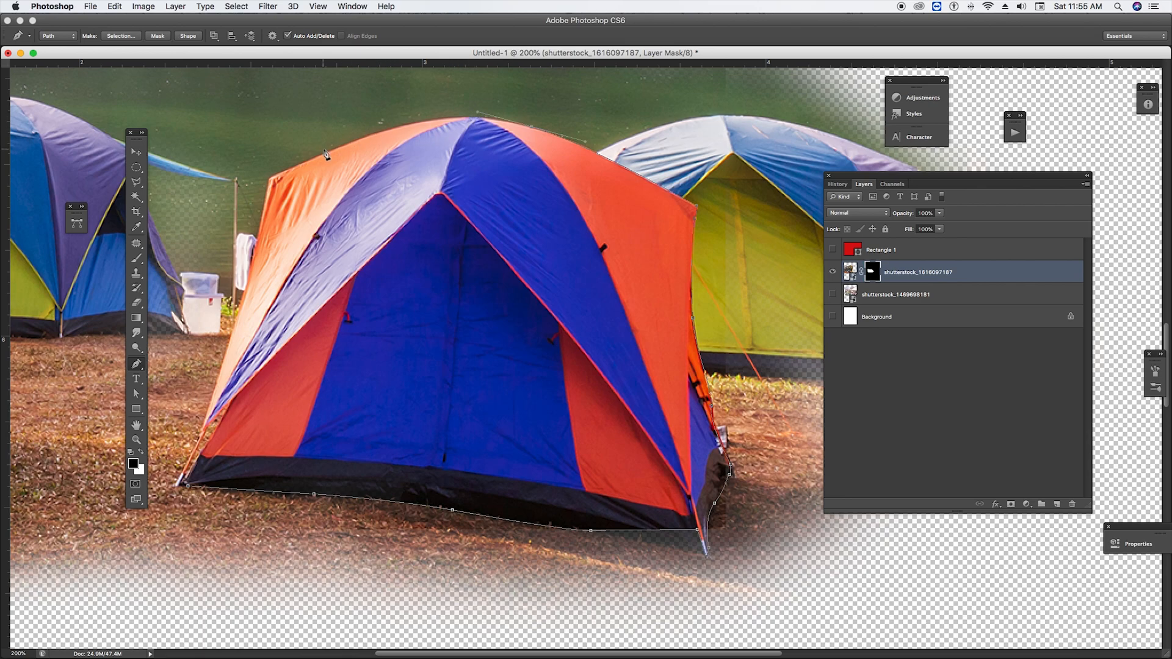
# Trace the tent's left roof slope and left side, and close the path at its starting point
pyautogui.moveTo(337, 149); pyautogui.dragTo(267, 180)
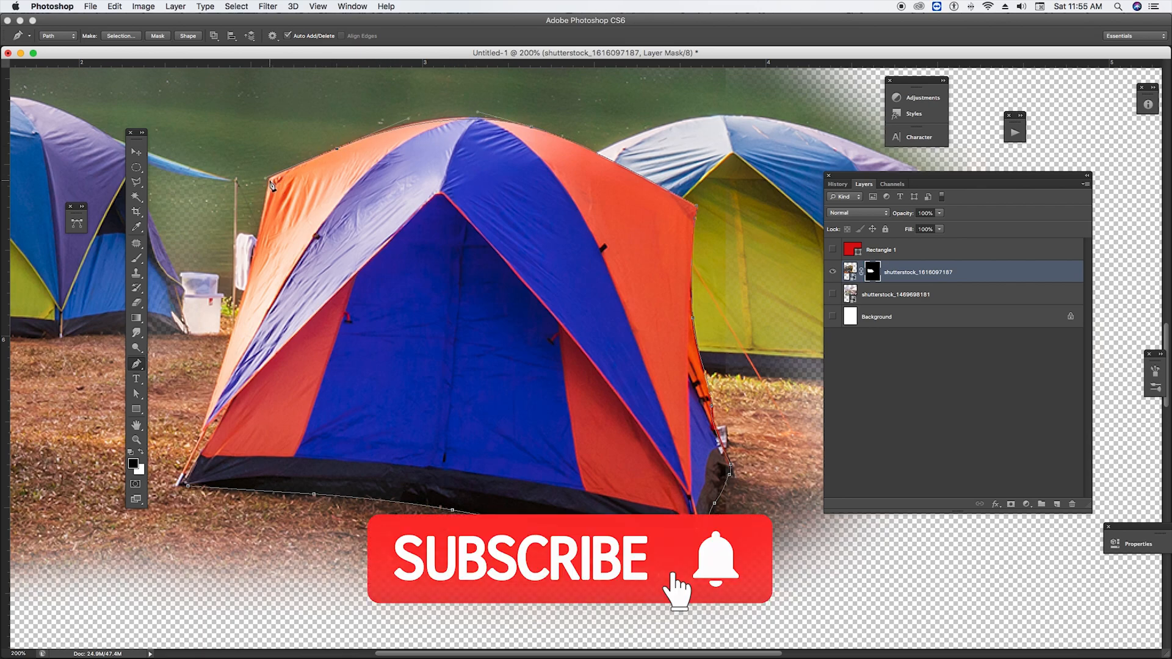
pyautogui.moveTo(239, 311); pyautogui.dragTo(231, 334)
pyautogui.moveTo(201, 434); pyautogui.dragTo(197, 442)
pyautogui.click(175, 486)
pyautogui.click(188, 487)
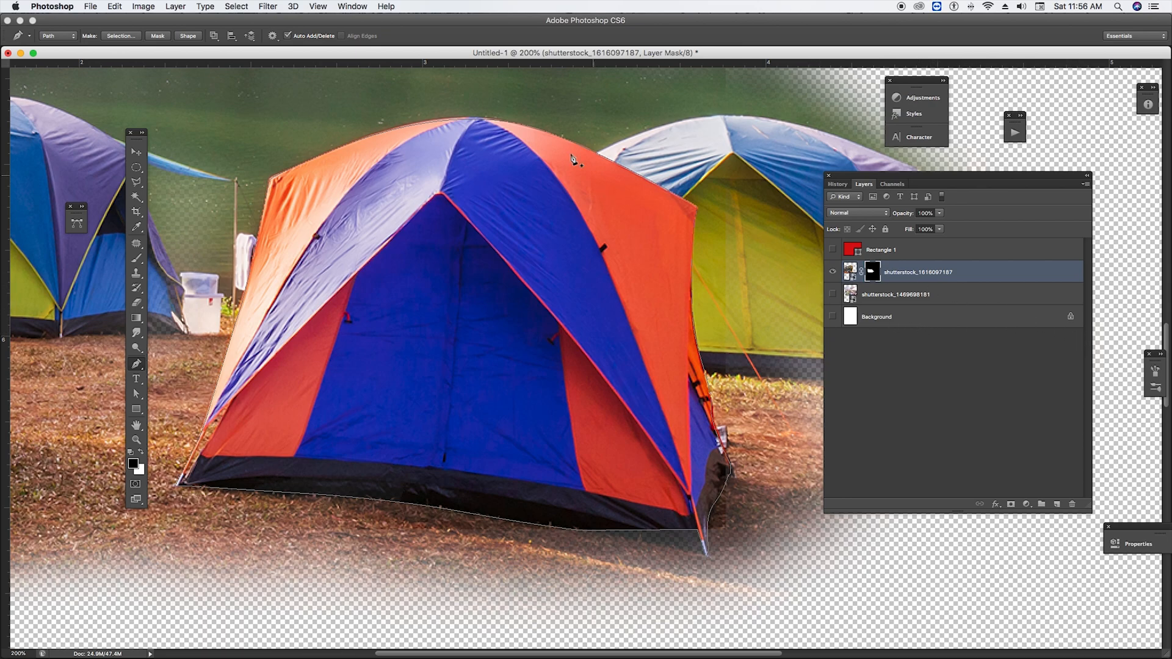
# Show the document's paths and load the Work Path as a selection around the tent
pyautogui.click(350, 7)
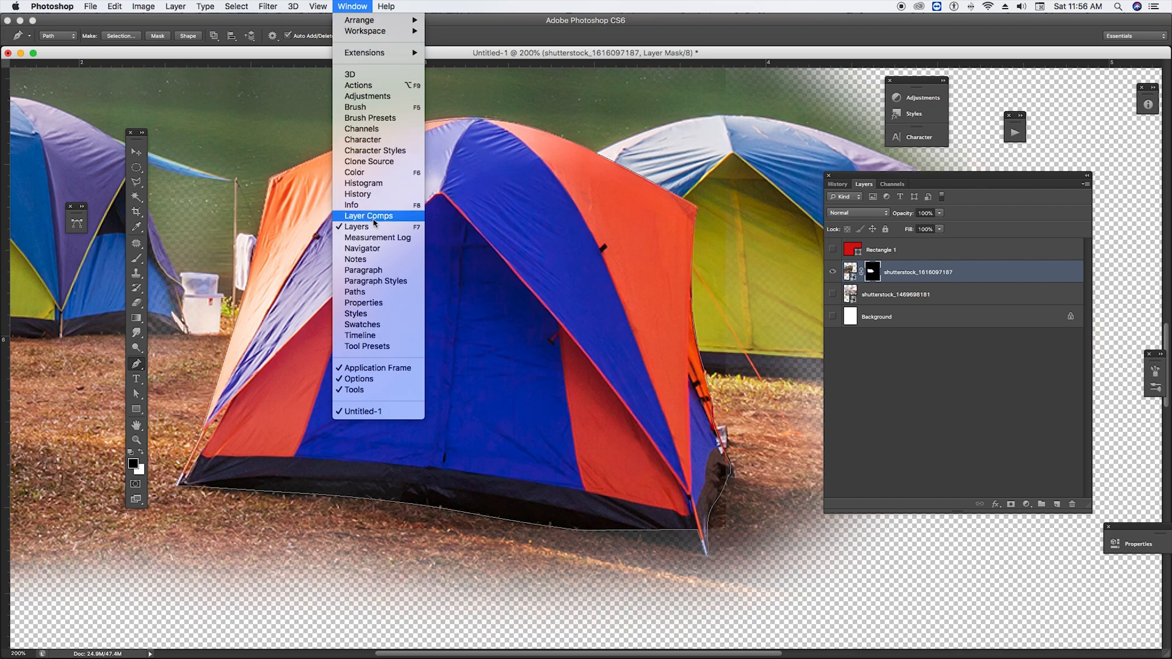
pyautogui.click(373, 294)
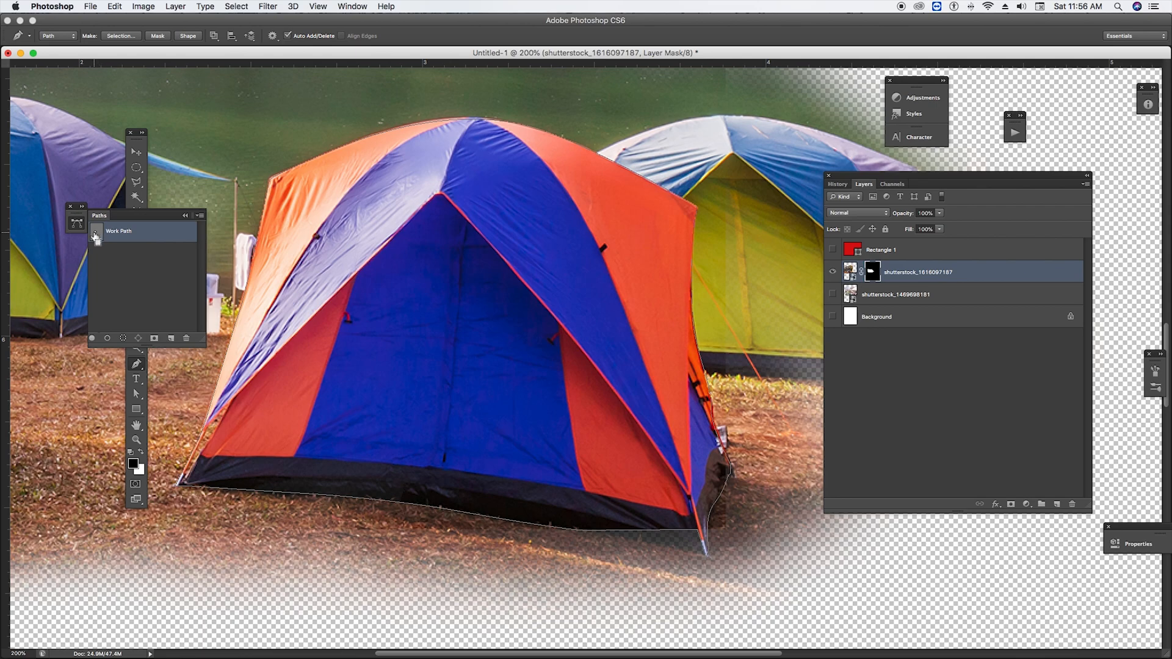
pyautogui.keyDown('super'); pyautogui.click(96, 236); pyautogui.keyUp('super')
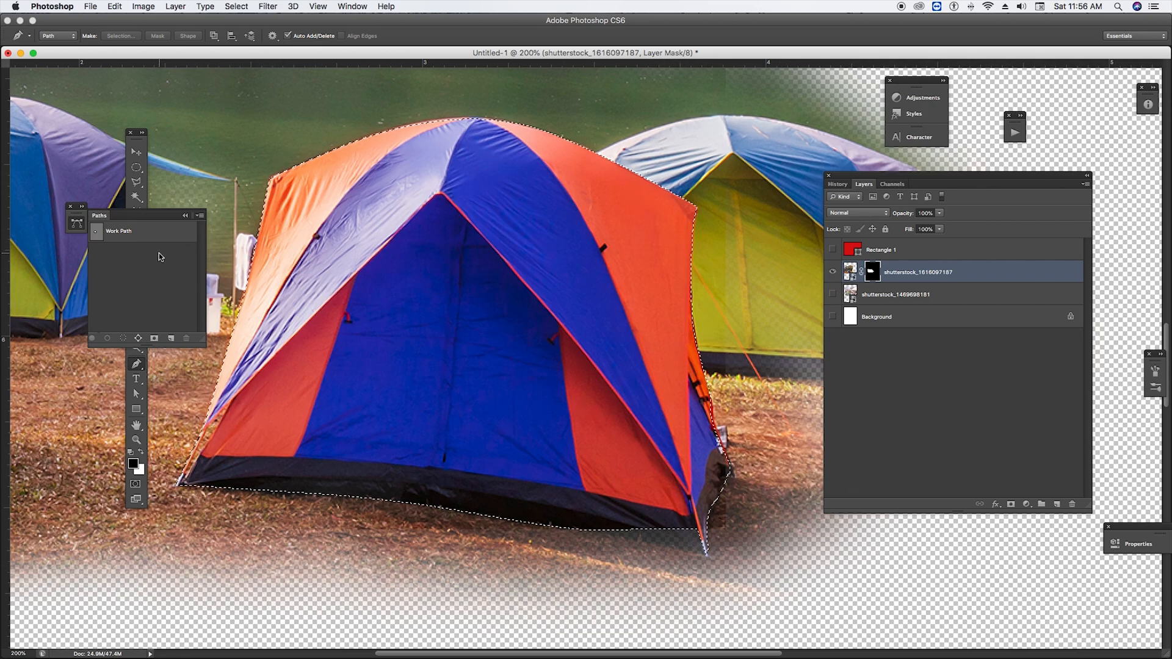
# Activate the Move tool, collapse the paths list, move it aside and show the layer list again
pyautogui.click(136, 152)
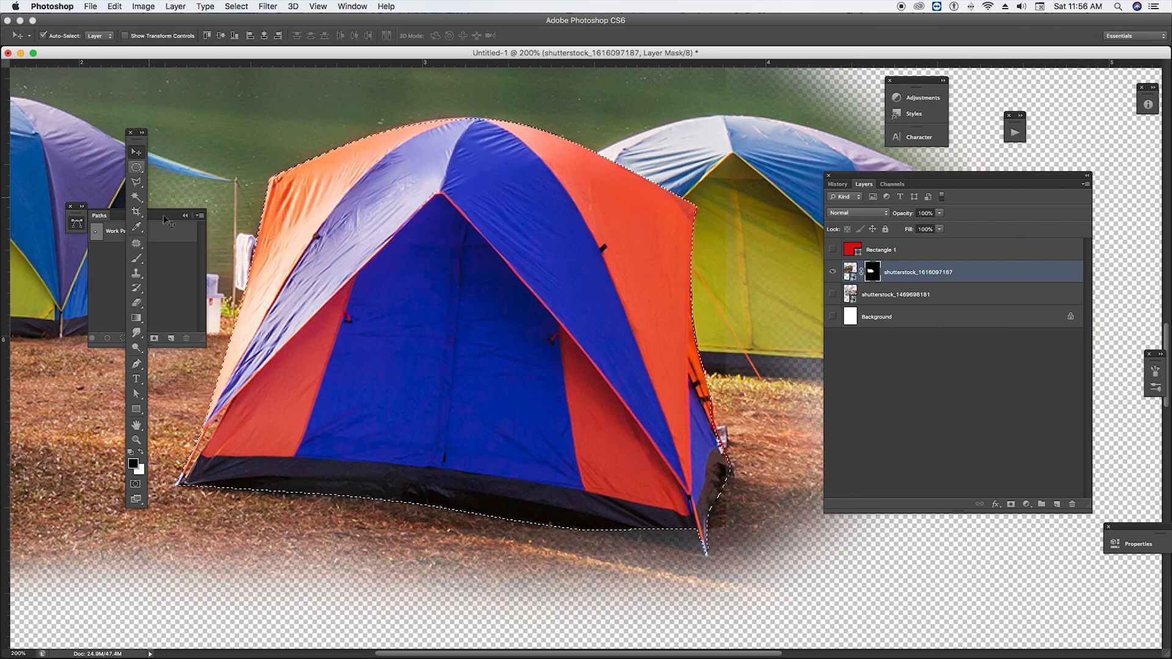
pyautogui.click(185, 216)
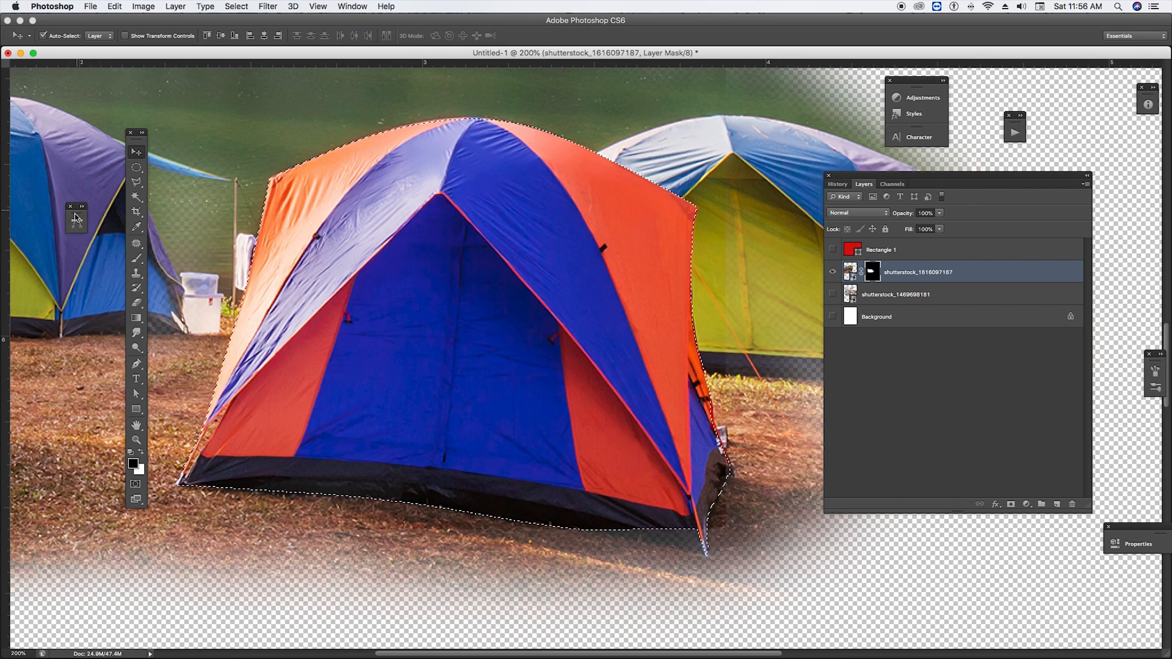
pyautogui.moveTo(74, 208); pyautogui.dragTo(41, 230)
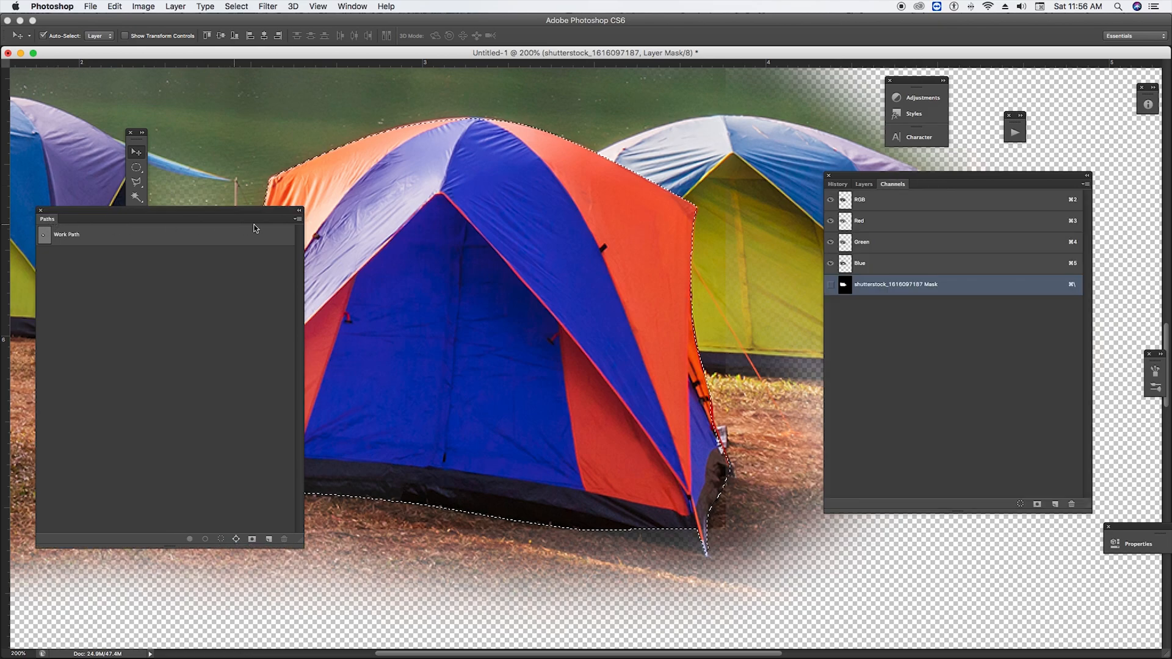
pyautogui.click(298, 210)
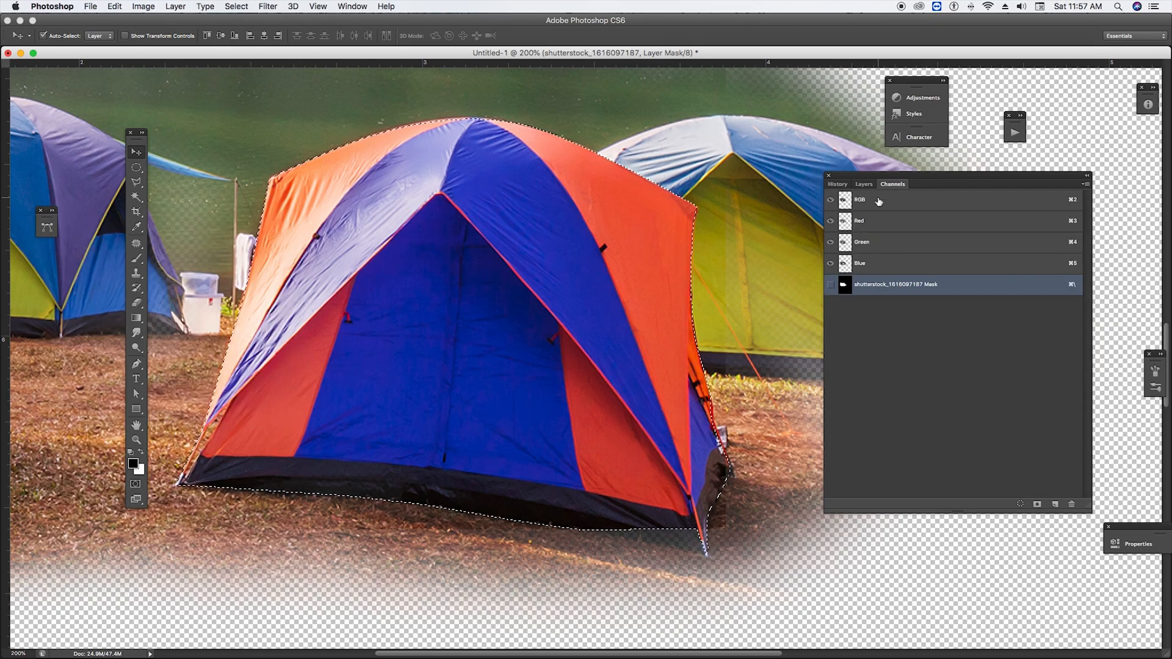
pyautogui.click(864, 184)
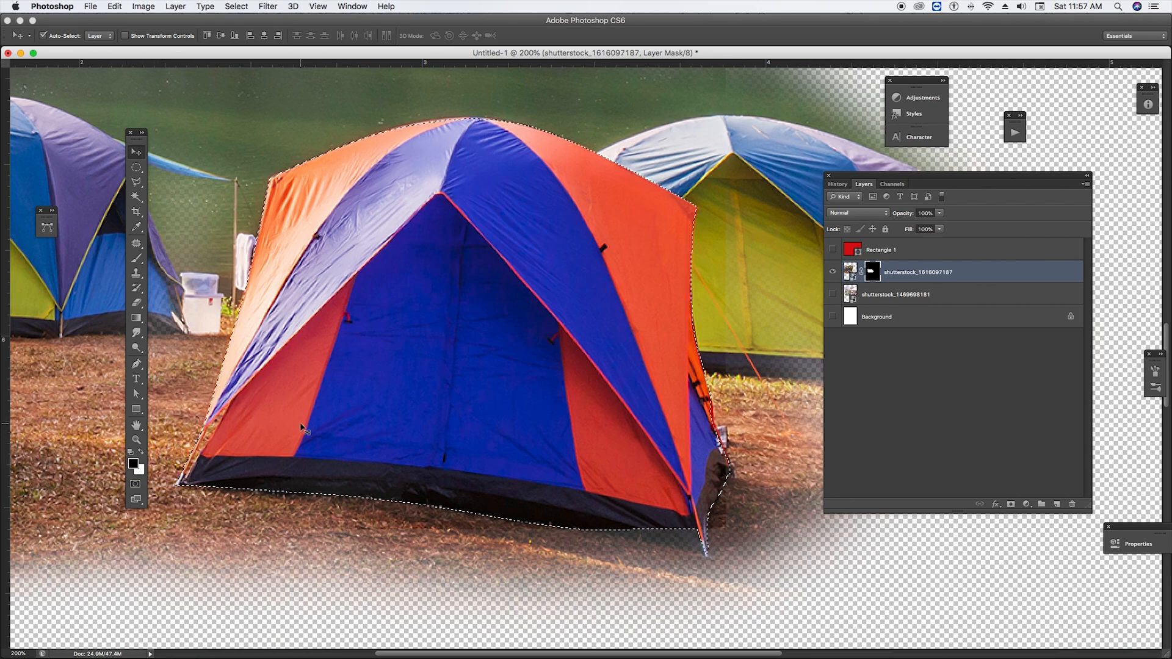
pyautogui.click(234, 8)
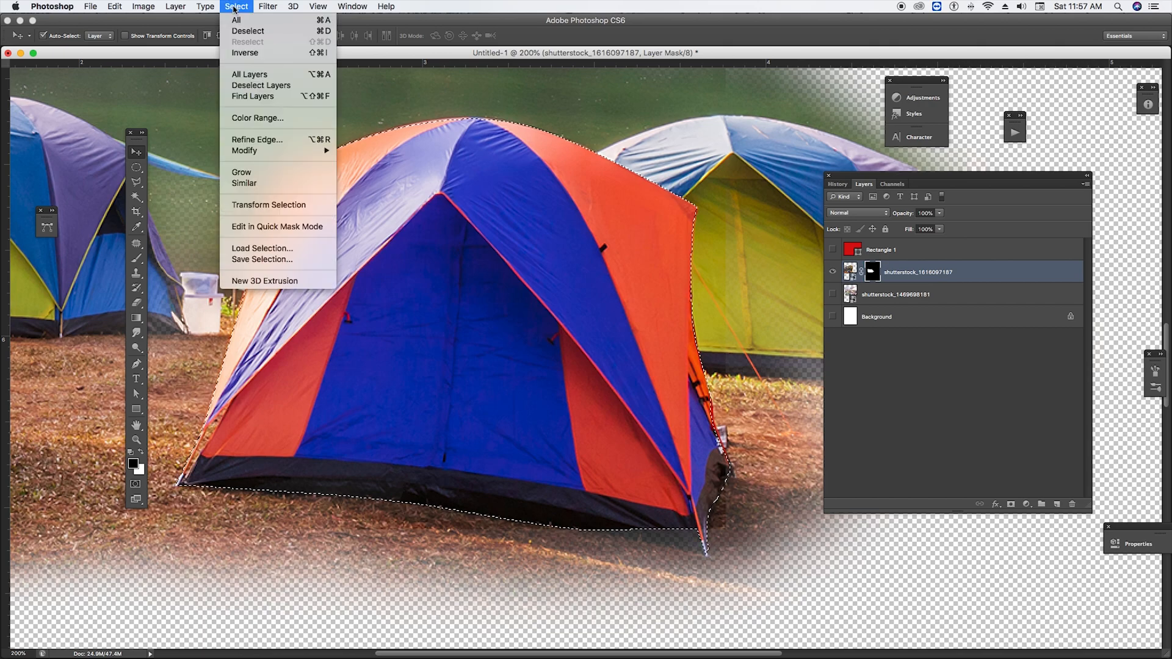
pyautogui.click(246, 53)
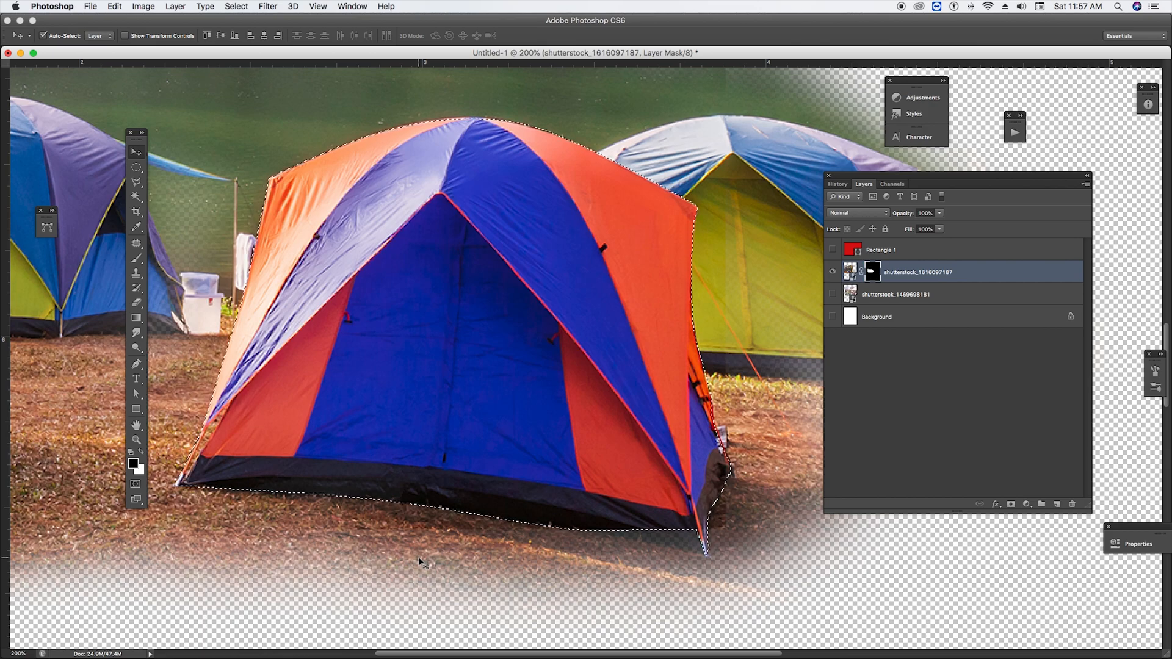
pyautogui.press('super+z')
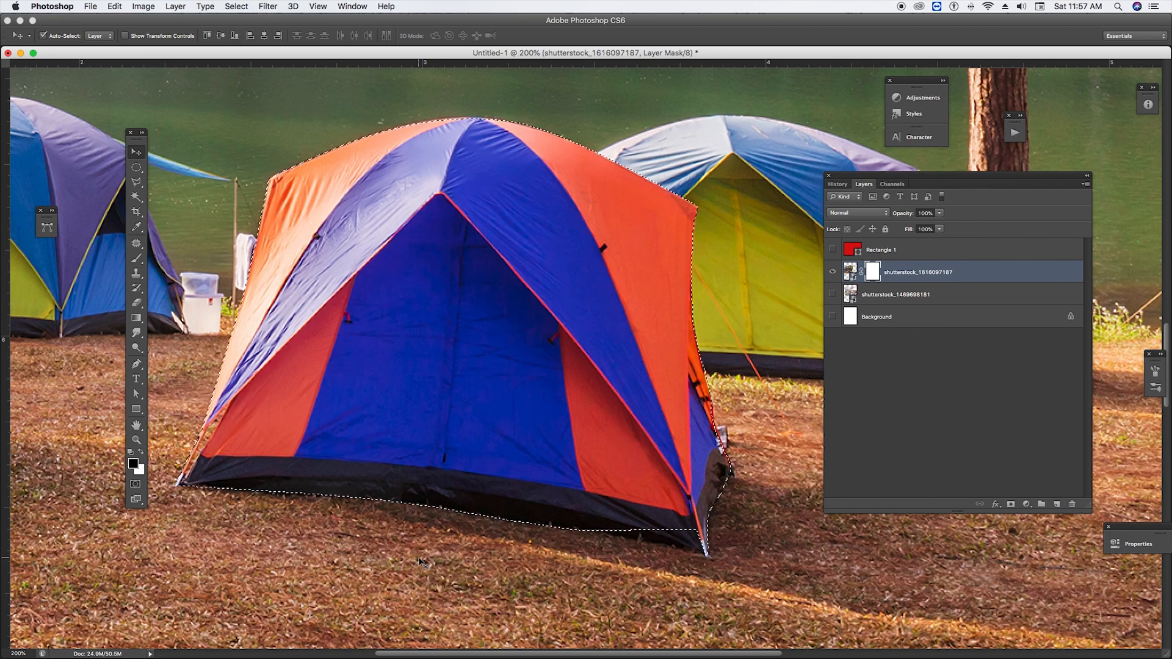
# Set the foreground to white and background to black, and fill the mask outside the tent with the background colour
pyautogui.press('Tab')
pyautogui.press('Tab')
pyautogui.click(141, 453)
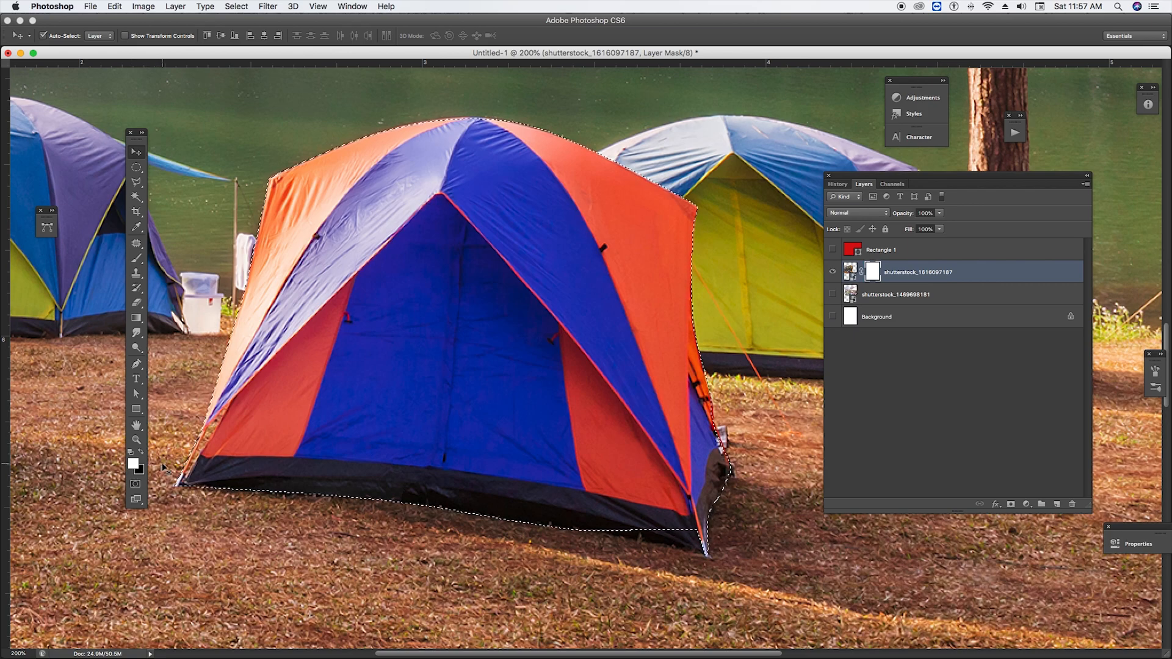
pyautogui.click(141, 453)
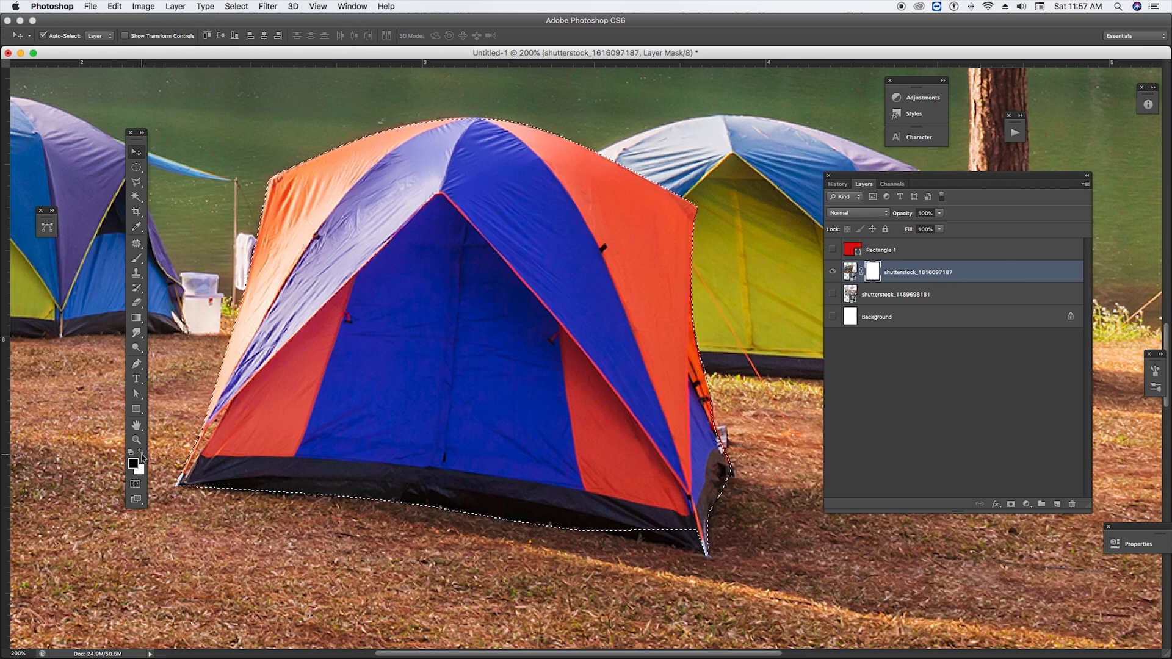
pyautogui.click(141, 453)
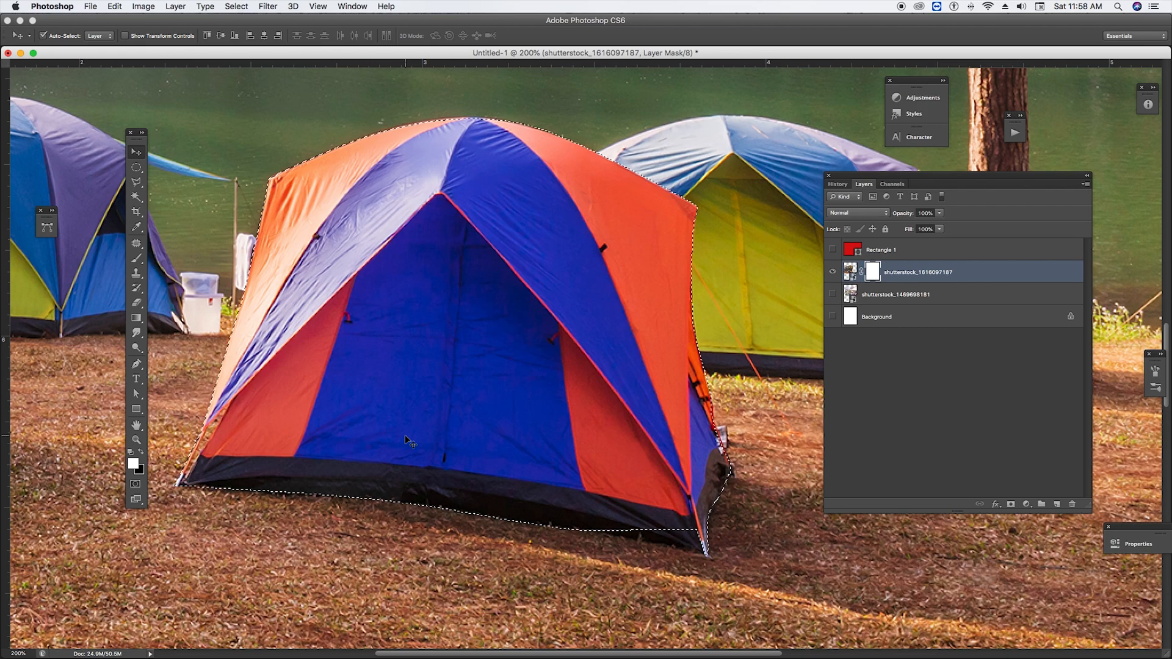
pyautogui.press('BackSpace')
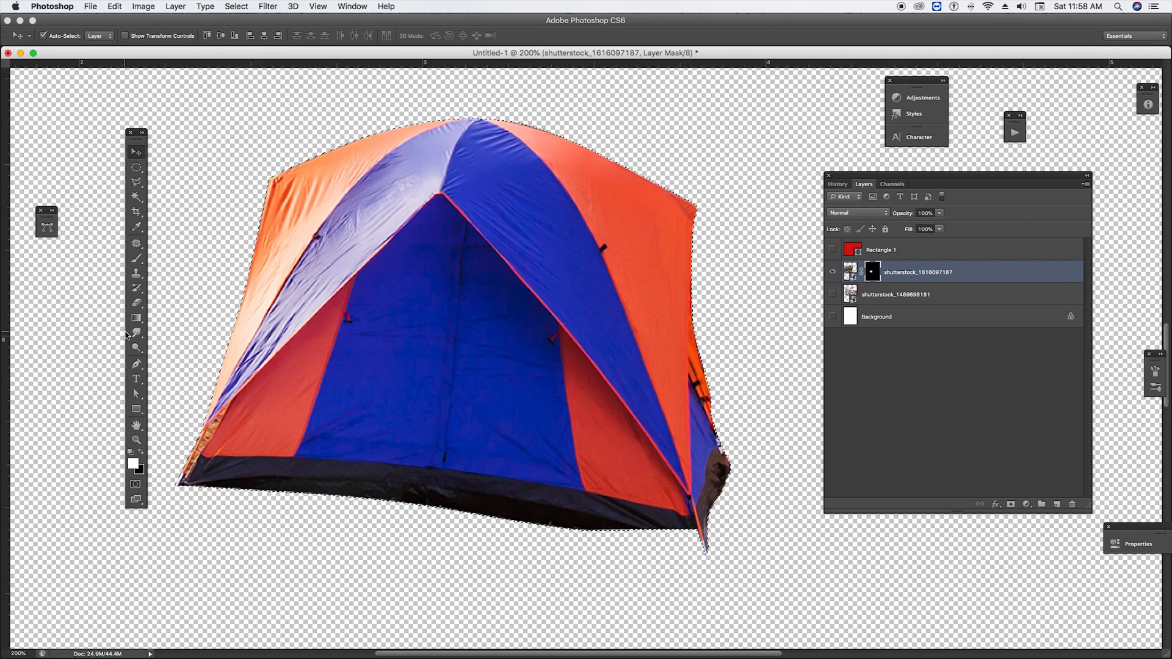
# Choose the Eraser tool with a brush size of 90 and invert the selection again
pyautogui.click(136, 303)
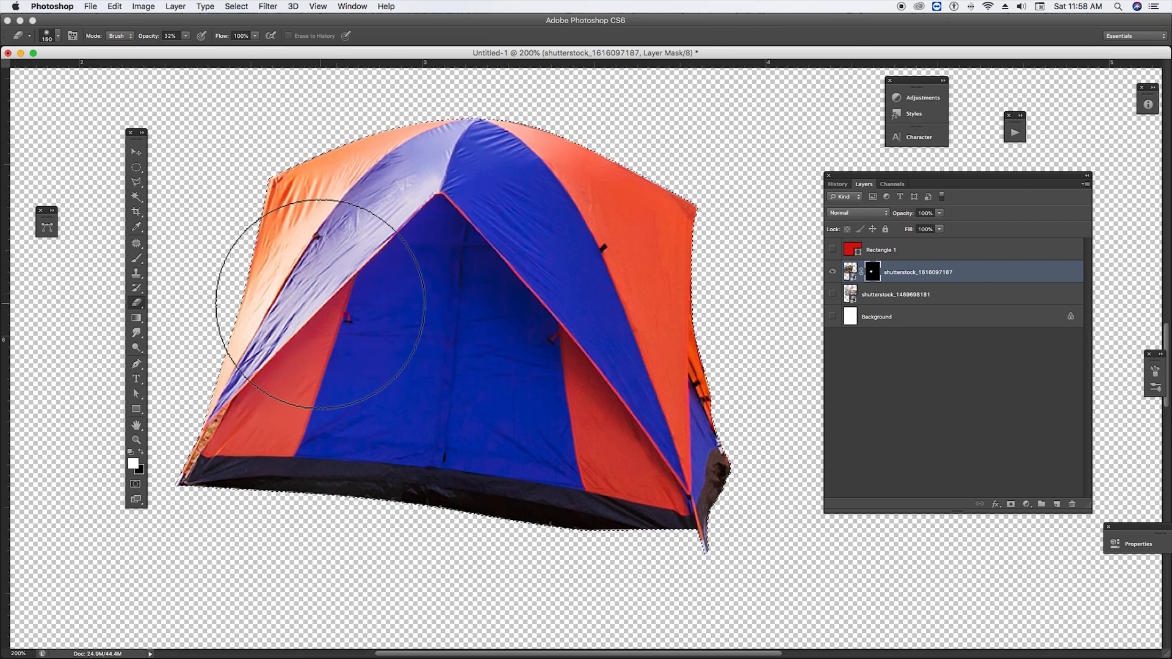
pyautogui.press('[')
pyautogui.press('[')
pyautogui.press('[')
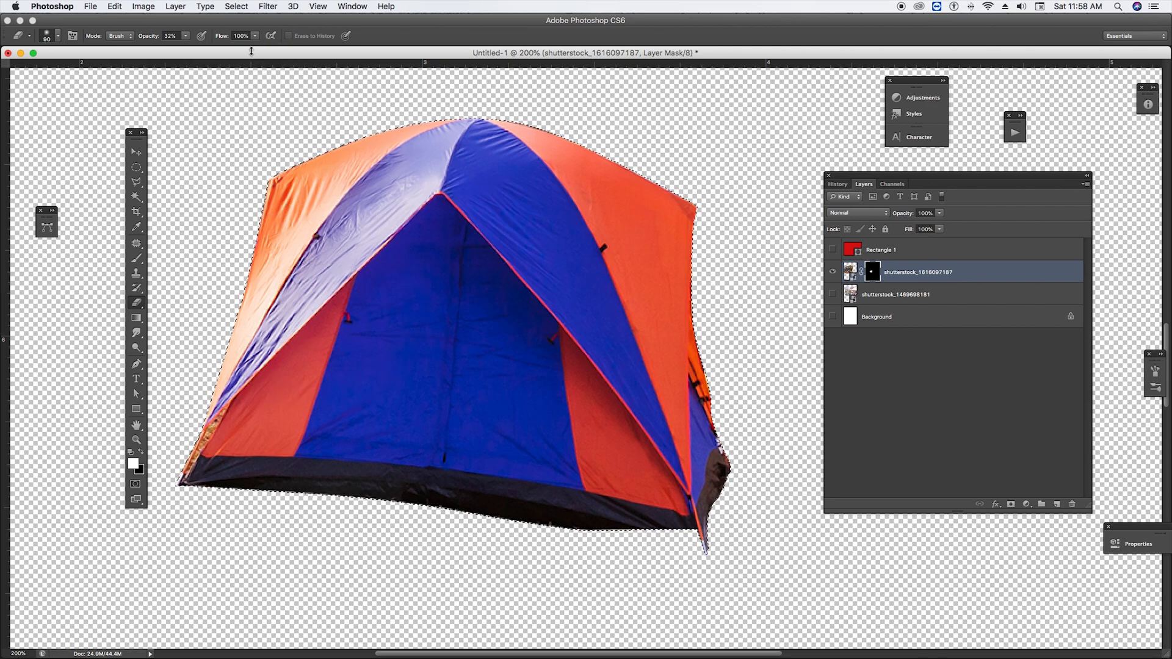
pyautogui.click(233, 6)
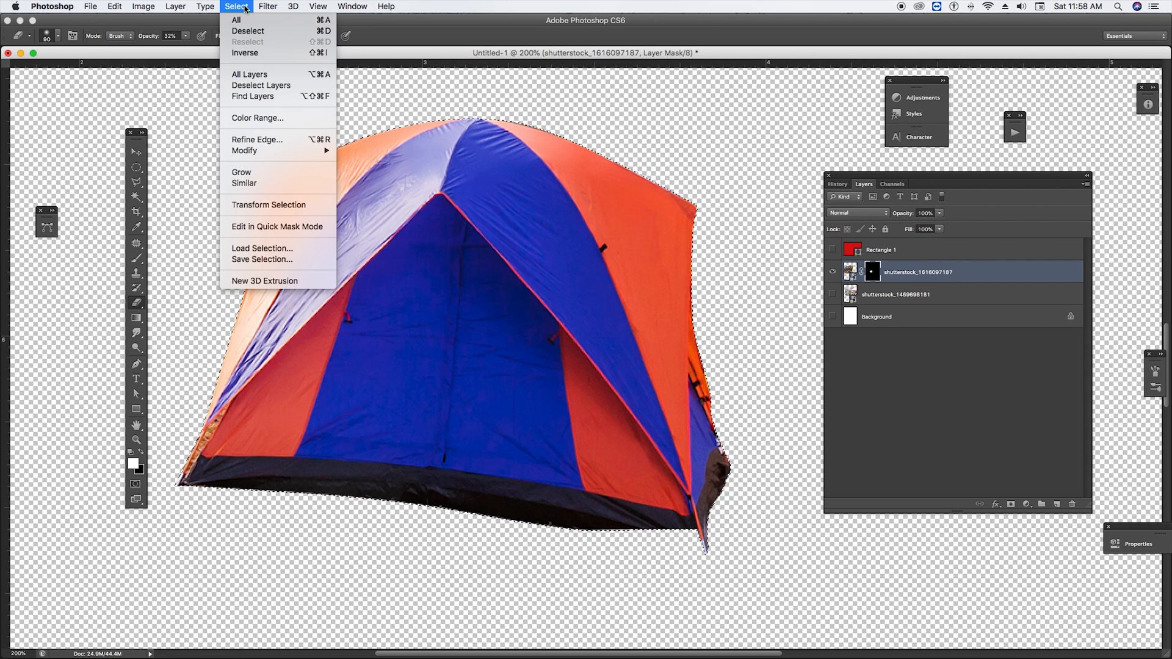
pyautogui.click(247, 54)
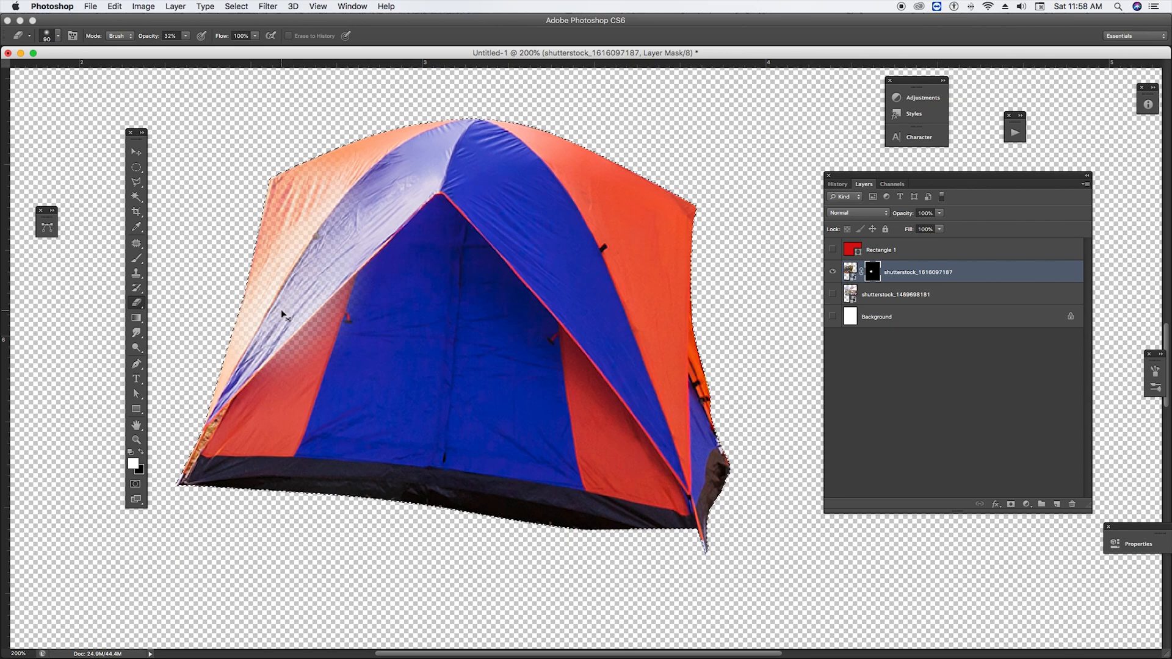
# Set the eraser opacity to 100% and erase along the tent's upper-left edge on the layer mask
pyautogui.click(186, 35)
pyautogui.moveTo(186, 49); pyautogui.dragTo(260, 52)
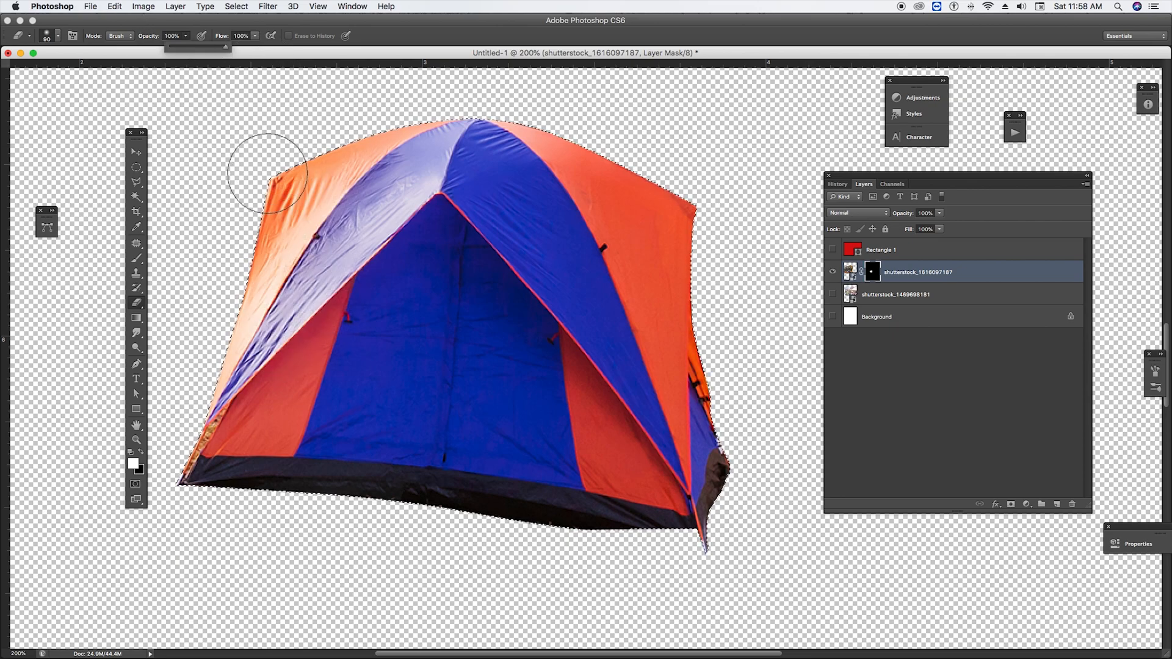
pyautogui.moveTo(262, 170); pyautogui.dragTo(267, 246)
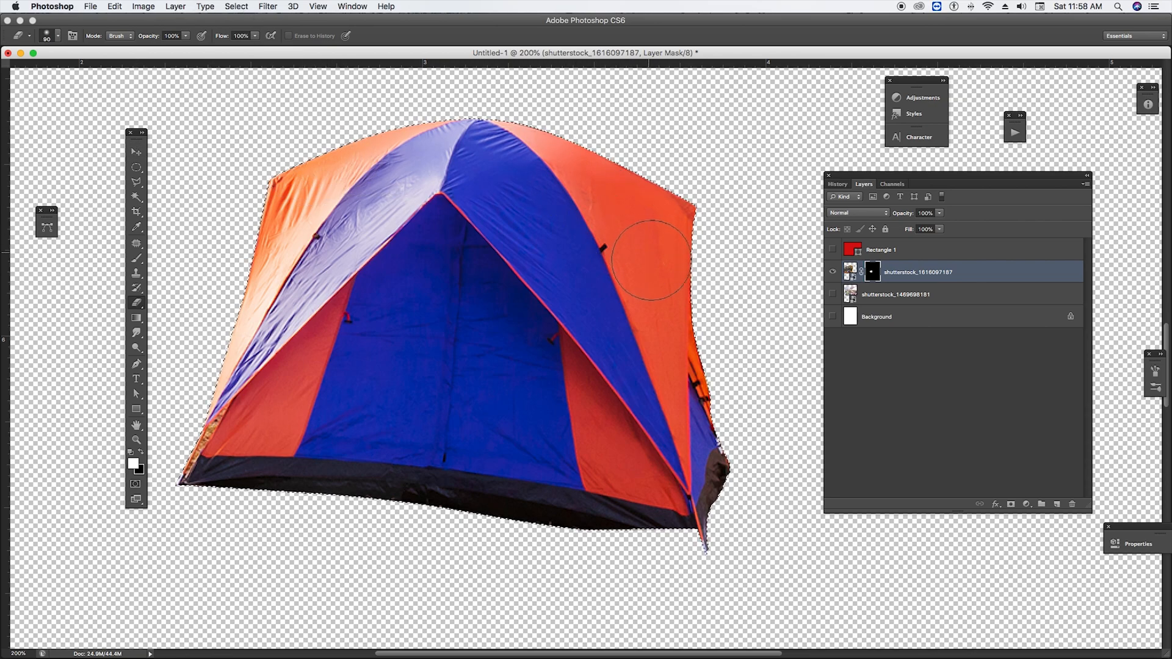
# Deselect the tent outline and switch to the Move tool
pyautogui.click(235, 7)
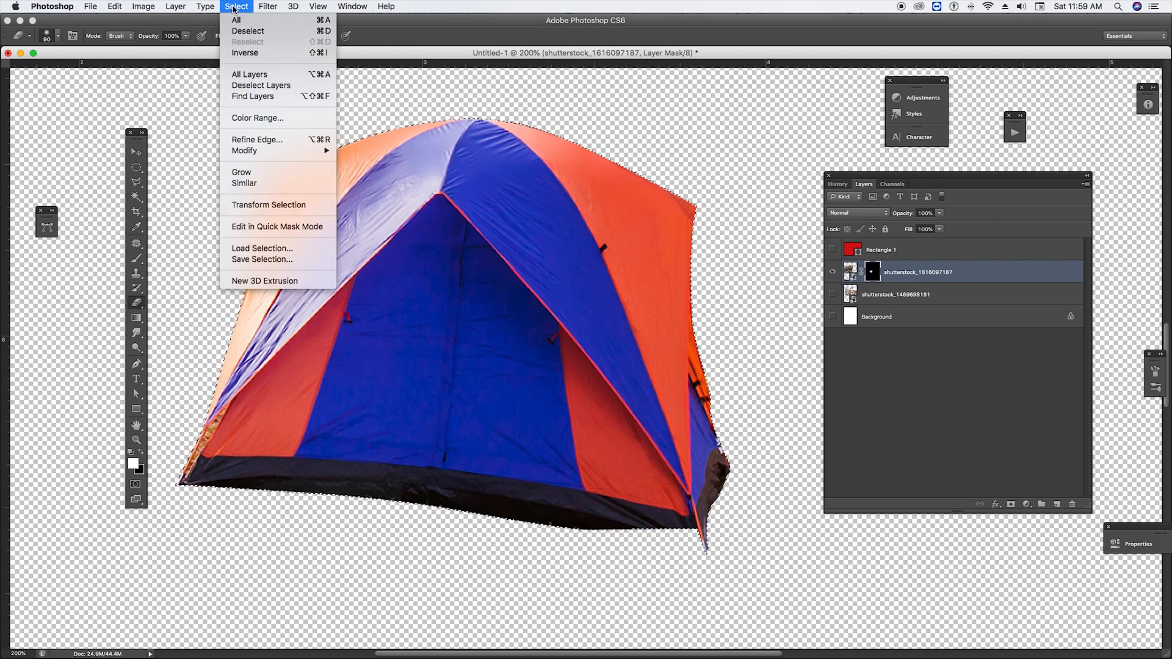
pyautogui.click(257, 32)
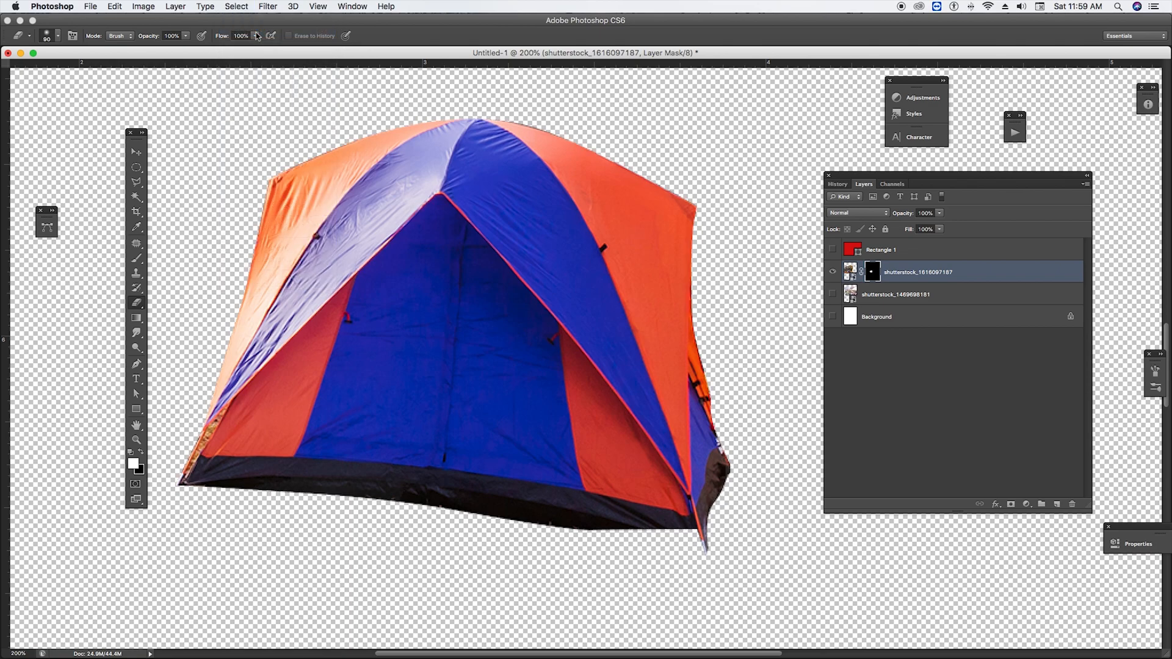
pyautogui.click(137, 153)
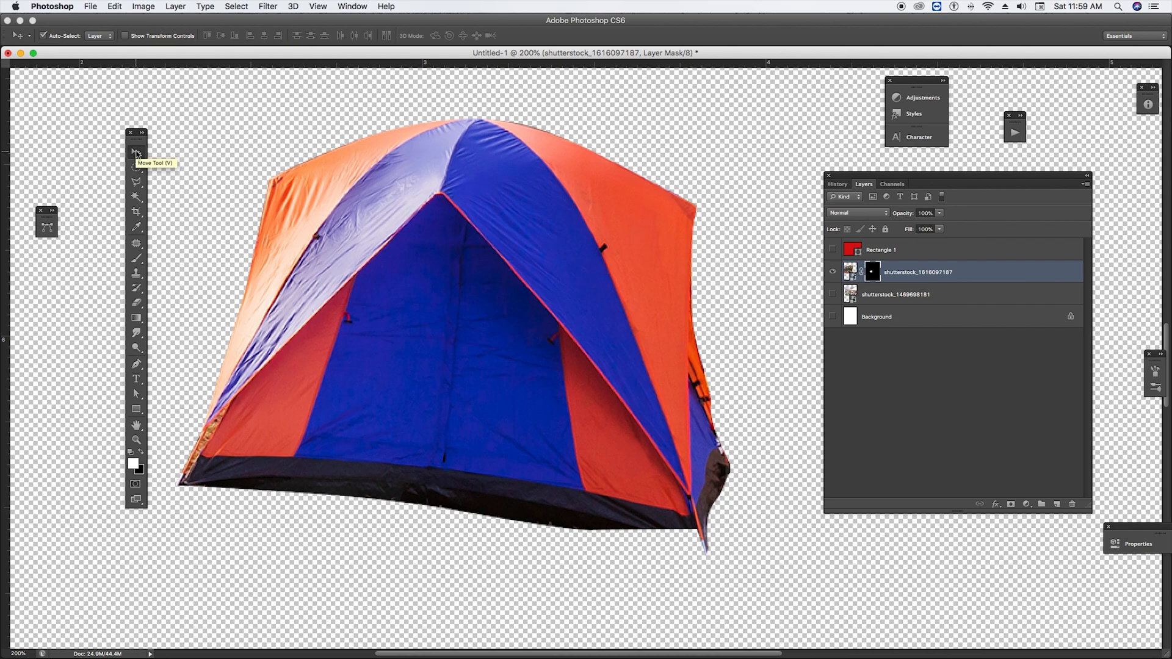